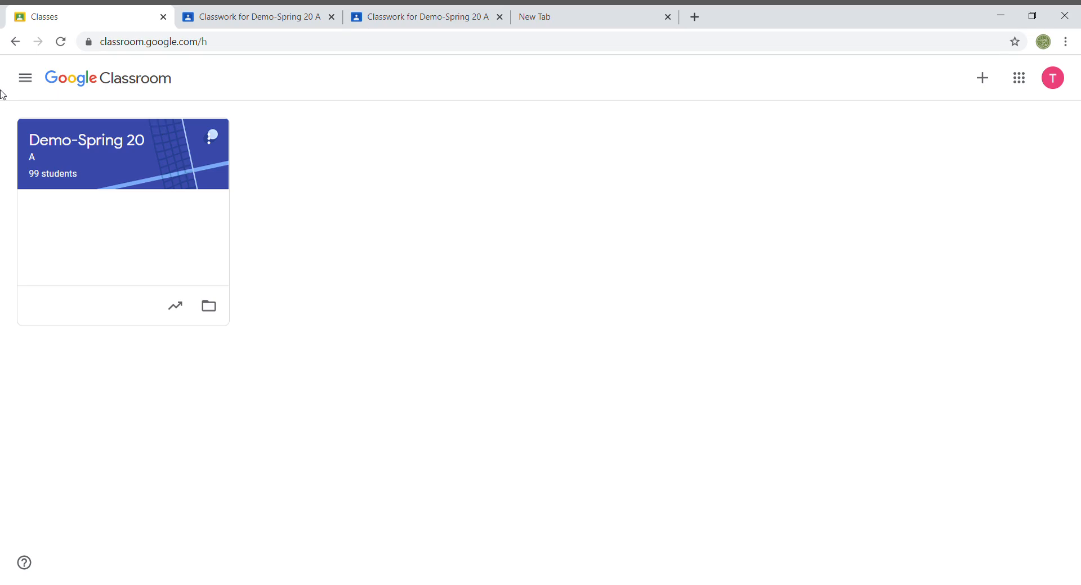
# Step: Open the Demo-Spring 20 class and add a classwork topic named "Group A"
pyautogui.click(70, 138)
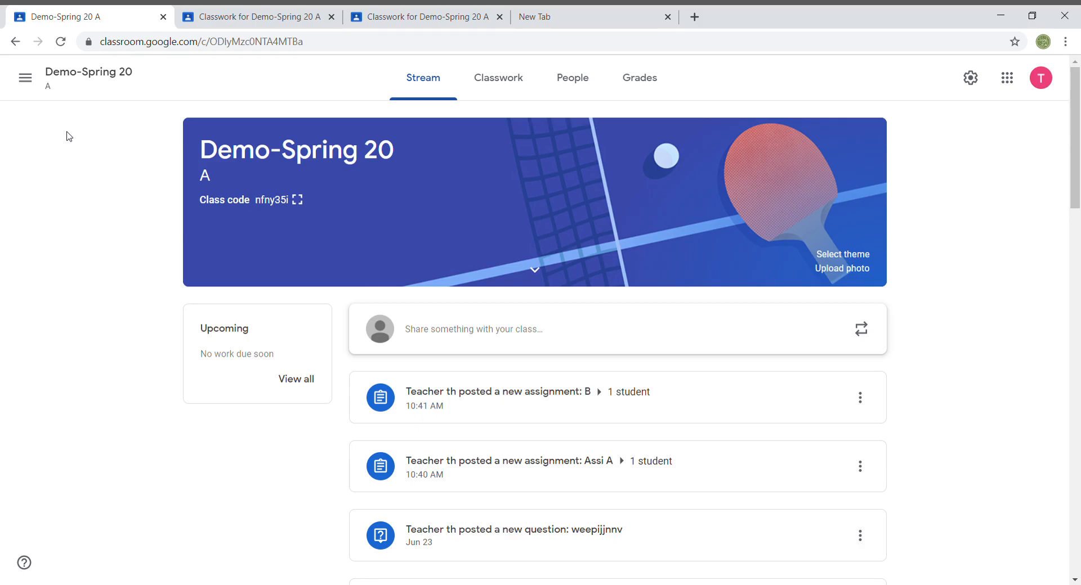
pyautogui.click(510, 81)
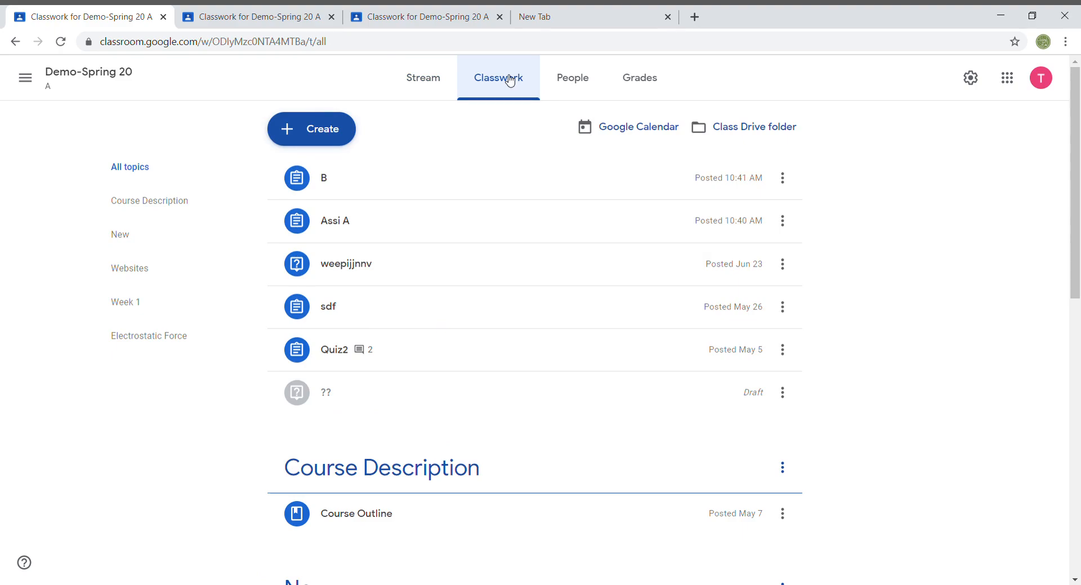
pyautogui.click(323, 124)
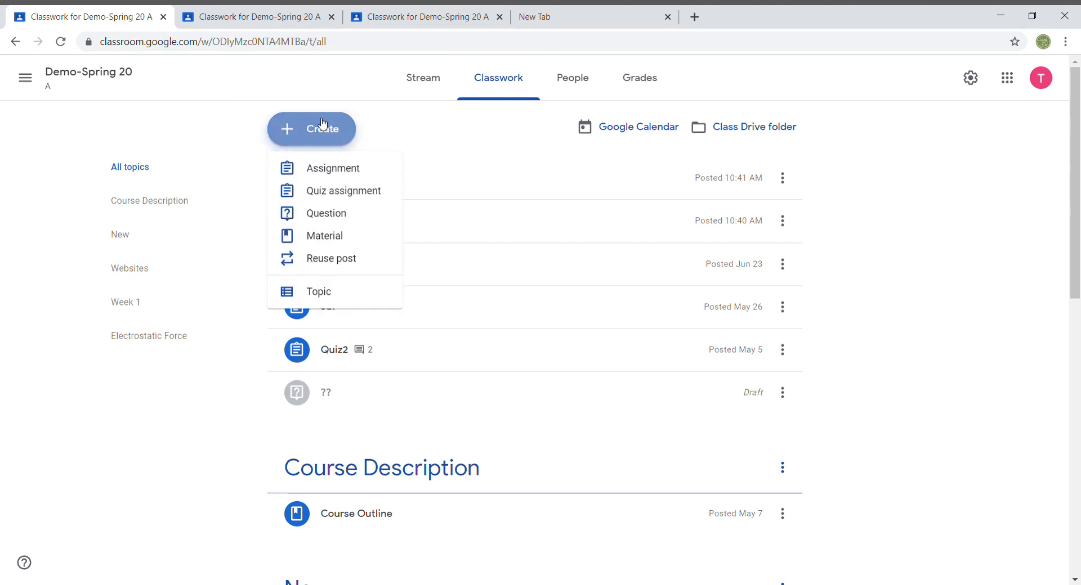
pyautogui.click(331, 304)
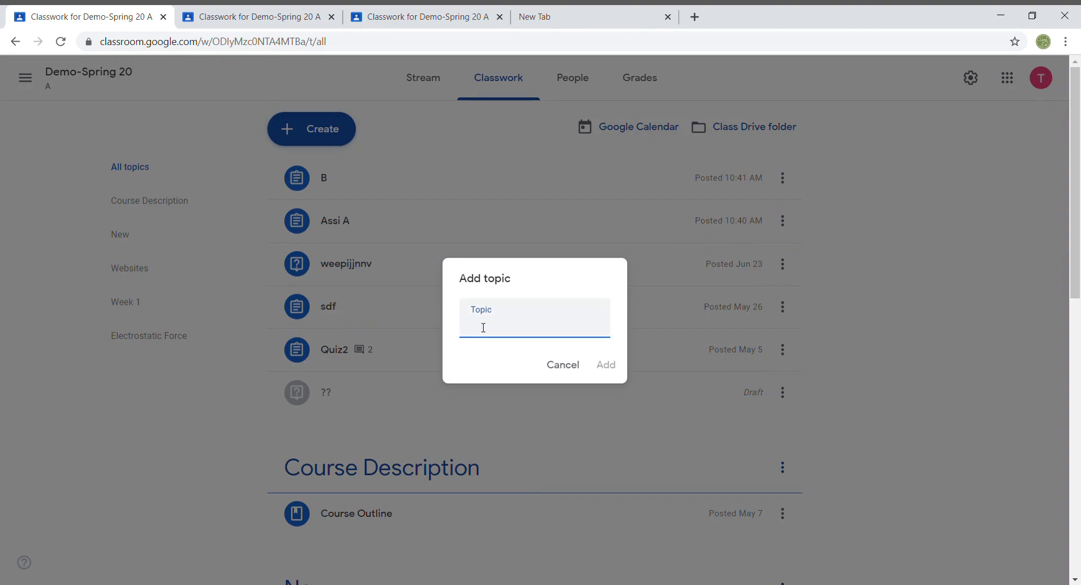
pyautogui.write('Group A')
pyautogui.click(611, 368)
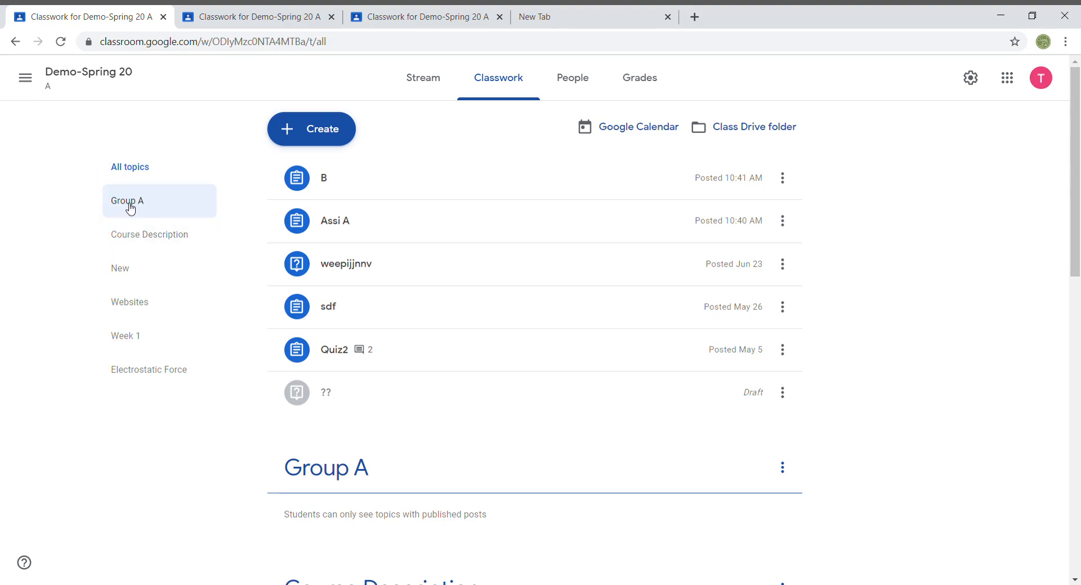
# Step: Add a second classwork topic named "Group B"
pyautogui.click(314, 135)
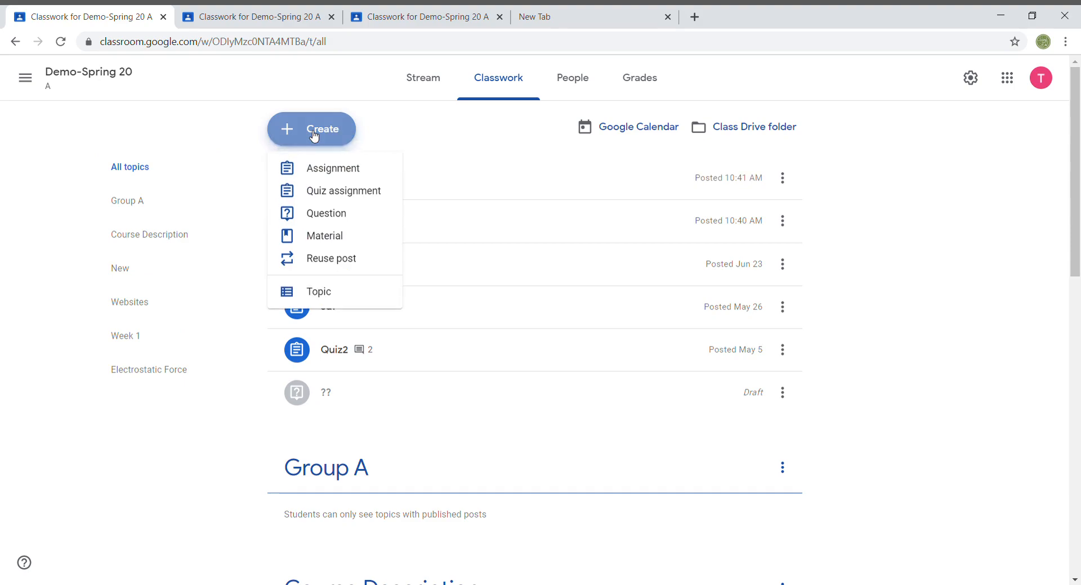
pyautogui.click(319, 292)
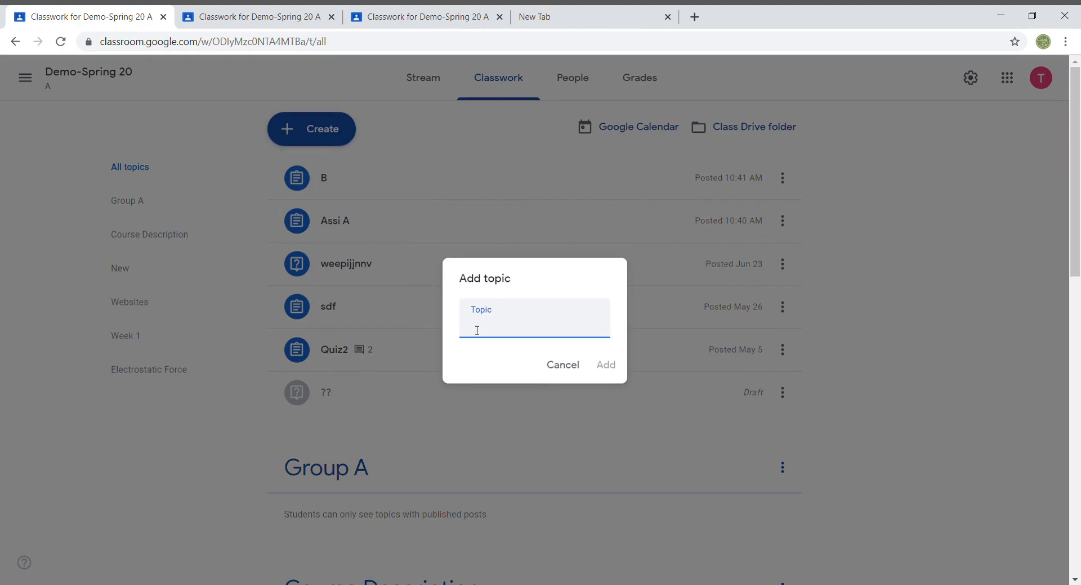
pyautogui.write('Group B')
pyautogui.click(607, 366)
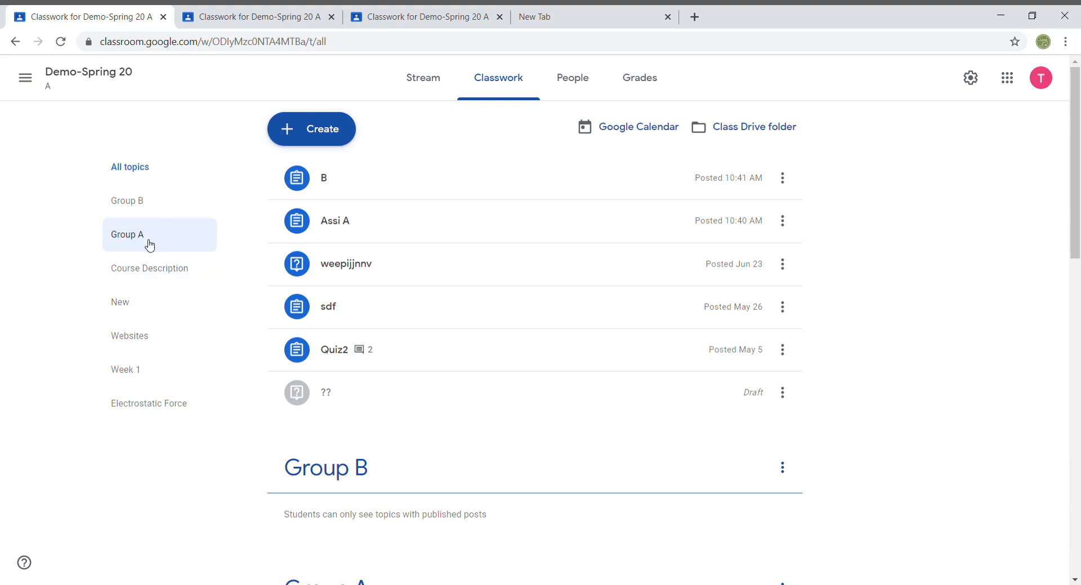
# Step: Review the class's people list and the contents of the Group A and Group B topics
pyautogui.click(584, 85)
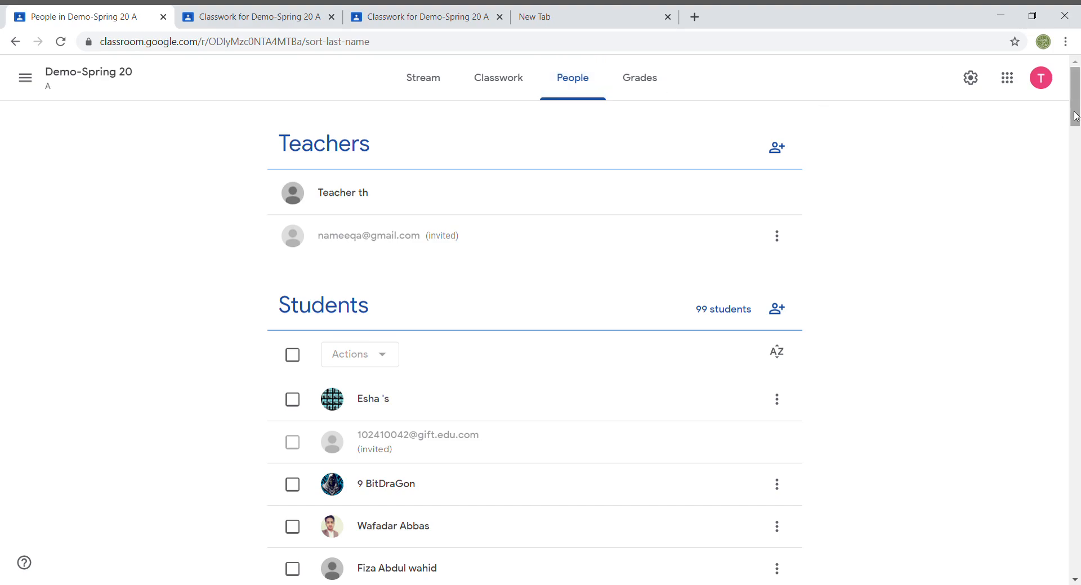
pyautogui.moveTo(1075, 116)
pyautogui.mouseDown()
pyautogui.moveTo(1072, 396)
pyautogui.moveTo(1052, 499)
pyautogui.moveTo(1057, 556)
pyautogui.moveTo(1079, 106)
pyautogui.mouseUp()
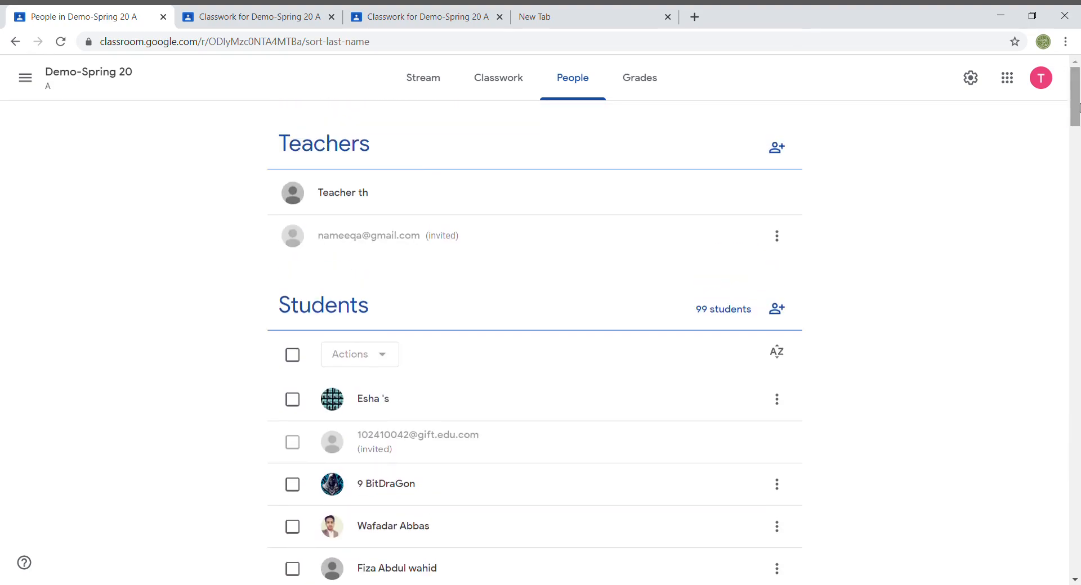
pyautogui.click(494, 78)
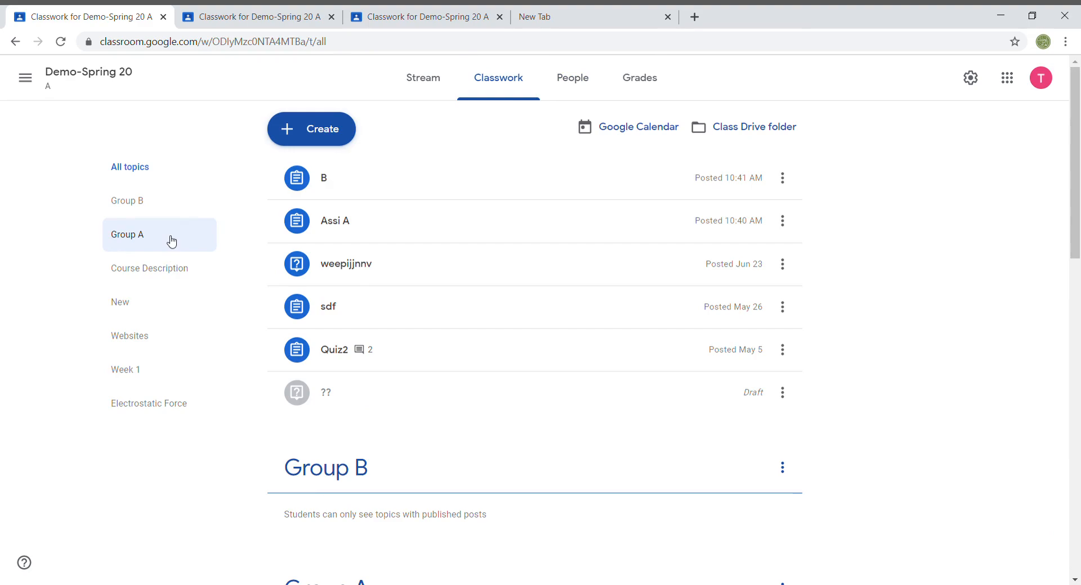
pyautogui.click(143, 243)
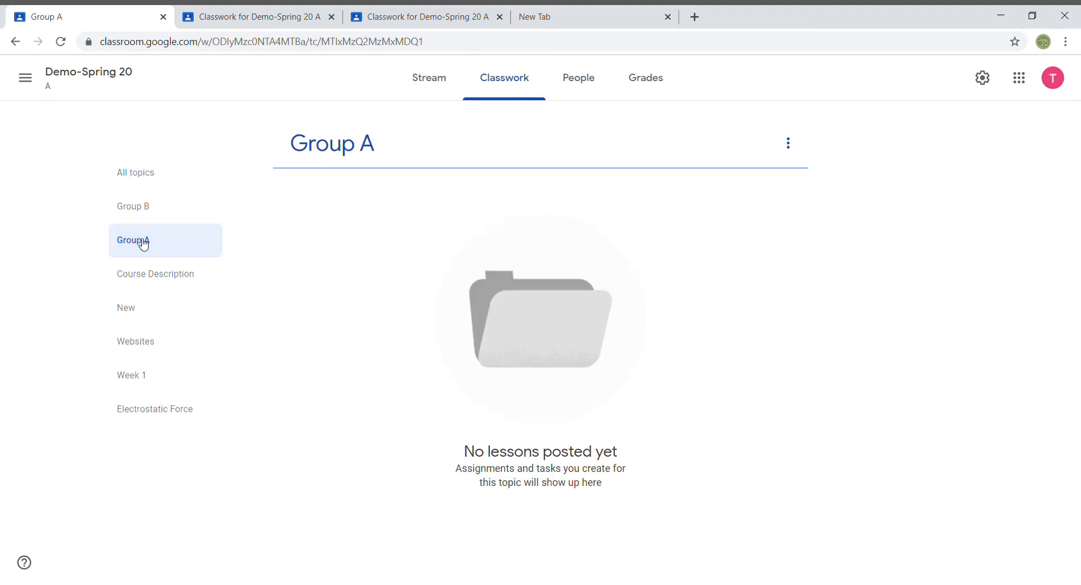
pyautogui.click(144, 209)
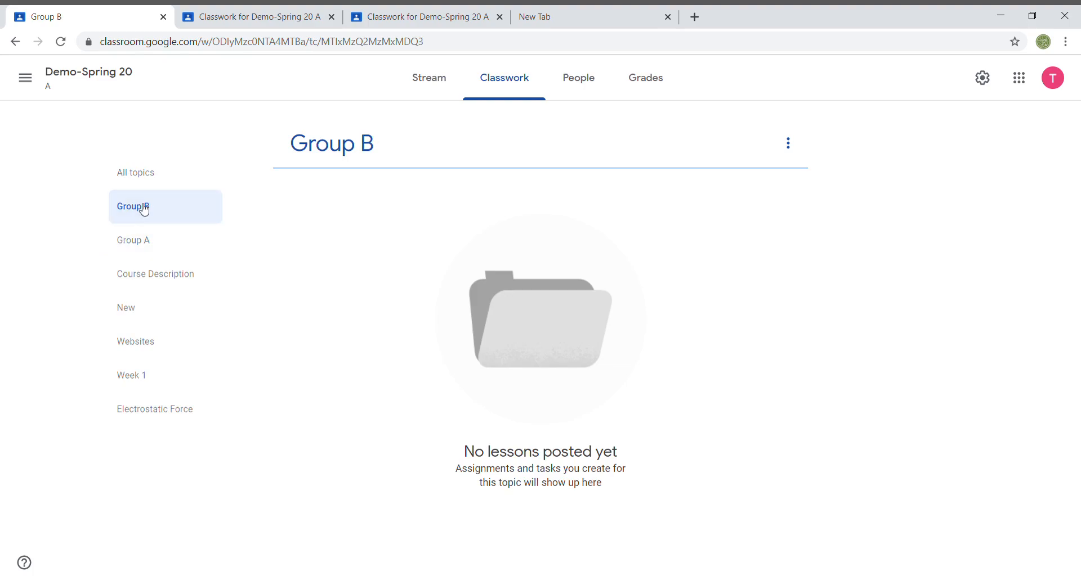
pyautogui.click(428, 84)
# Step: Start a new assignment in the classwork area and title it "Assignment A"
pyautogui.click(500, 78)
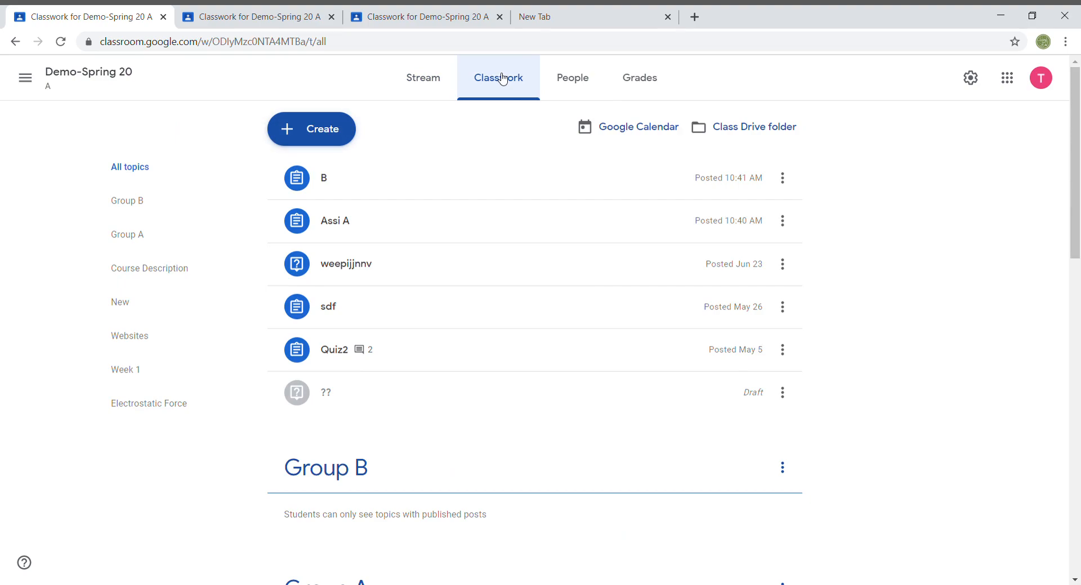
pyautogui.click(339, 129)
pyautogui.click(333, 168)
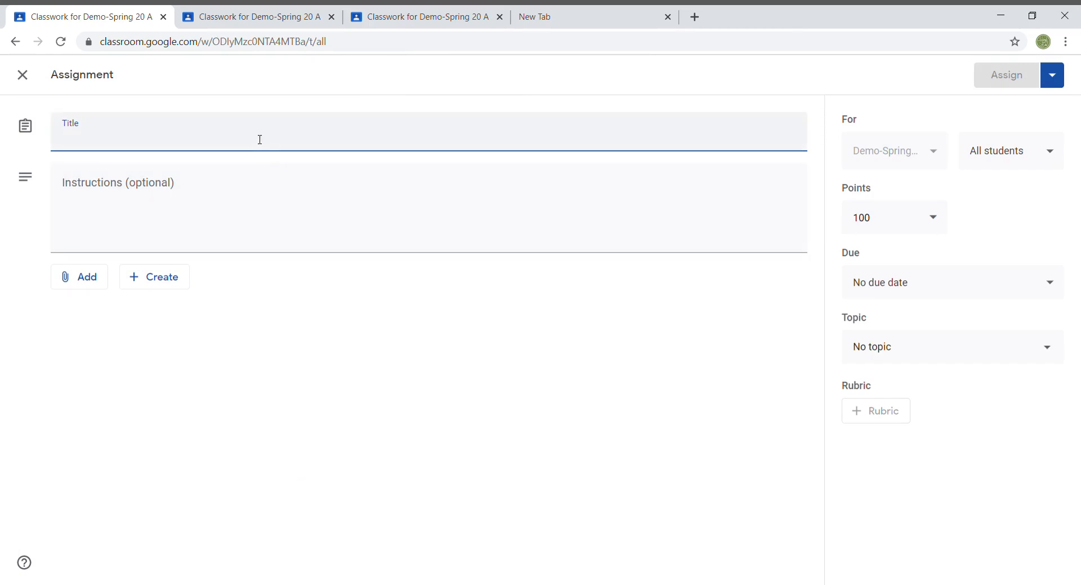
pyautogui.write('Assignment')
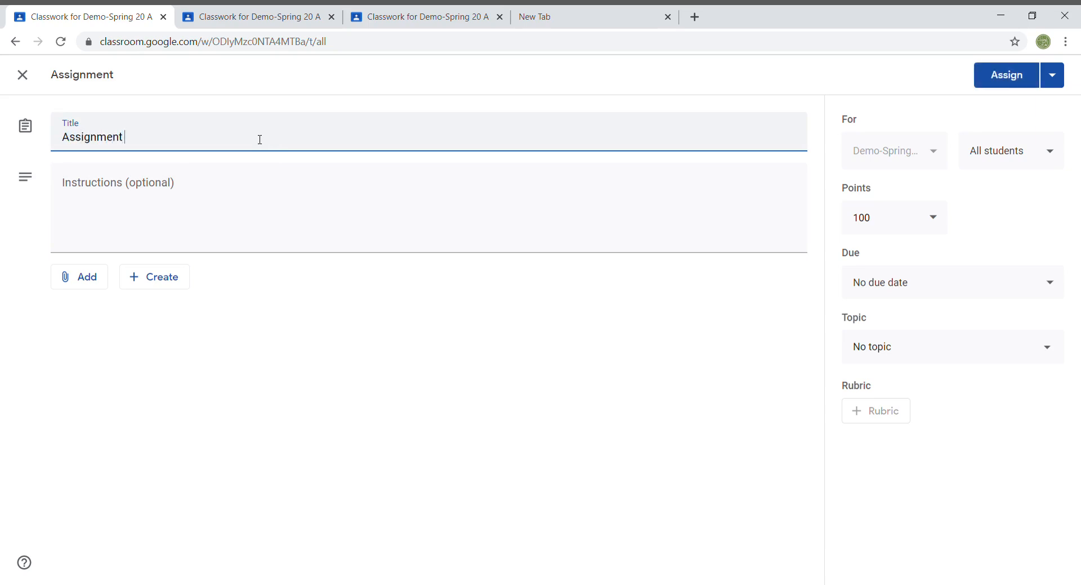
pyautogui.write(' A')
# Step: Limit Assignment A's recipients to the single student account "our Club" instead of all students
pyautogui.click(1049, 152)
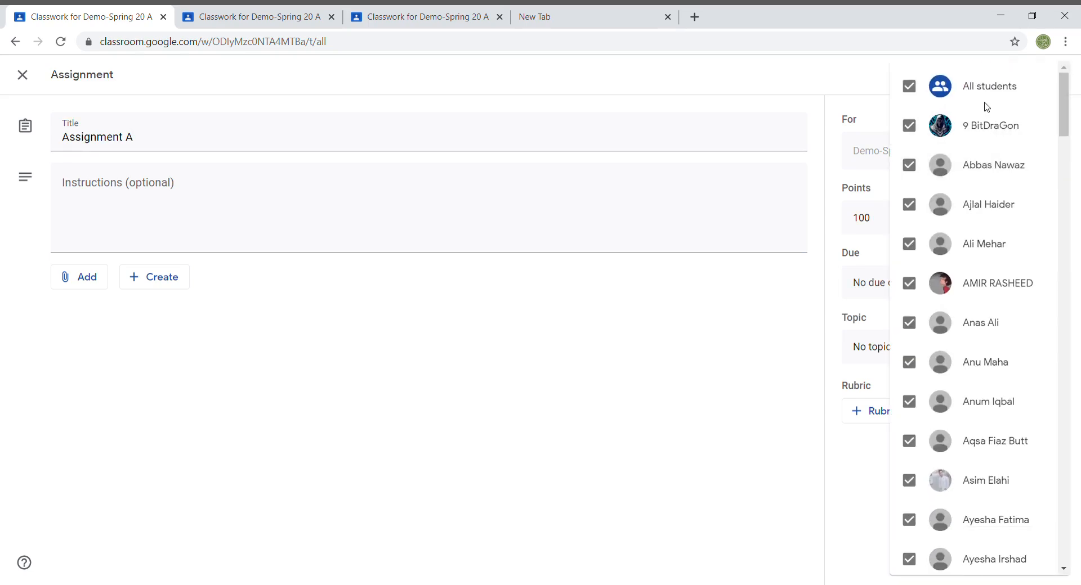
pyautogui.click(910, 86)
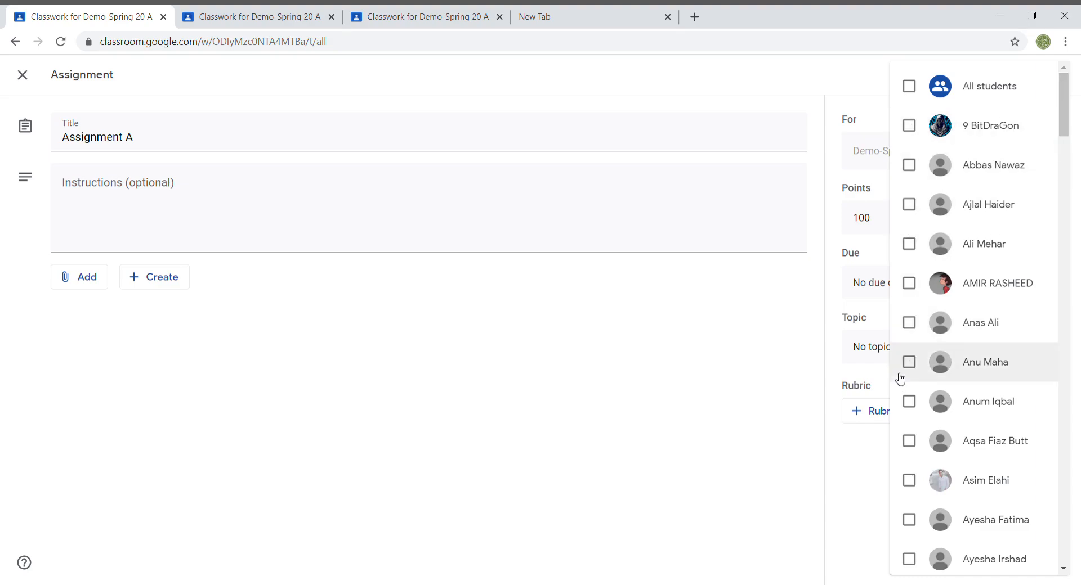
pyautogui.moveTo(1067, 119); pyautogui.dragTo(1068, 158)
pyautogui.moveTo(1068, 188); pyautogui.dragTo(1056, 370)
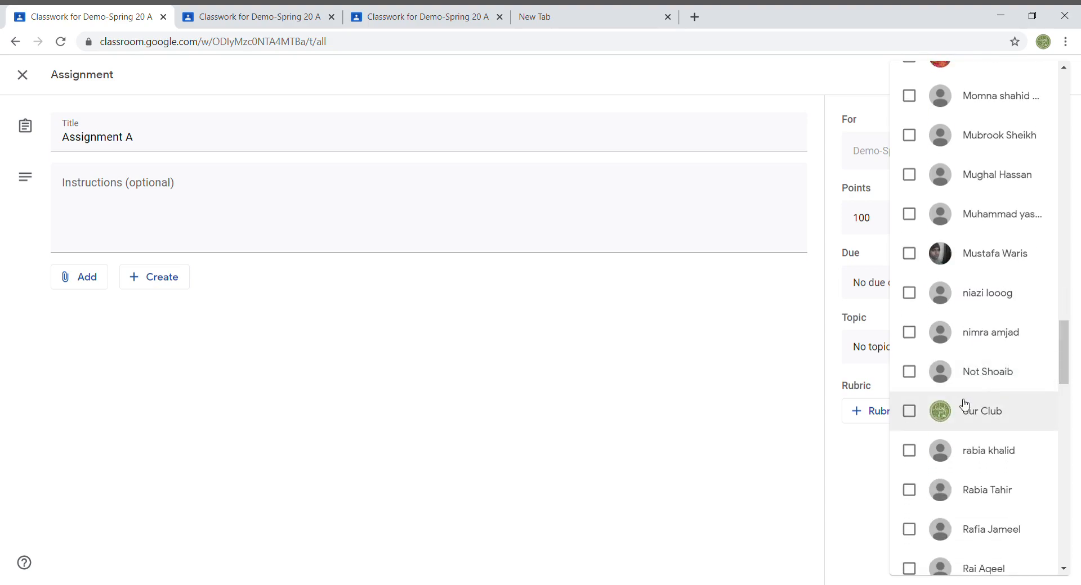
pyautogui.click(911, 413)
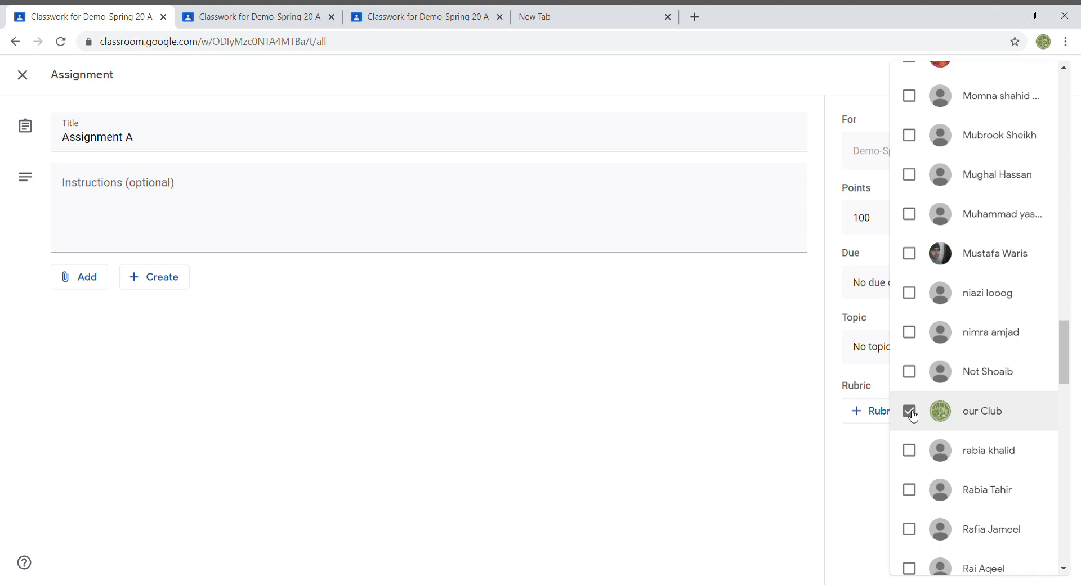
pyautogui.click(835, 466)
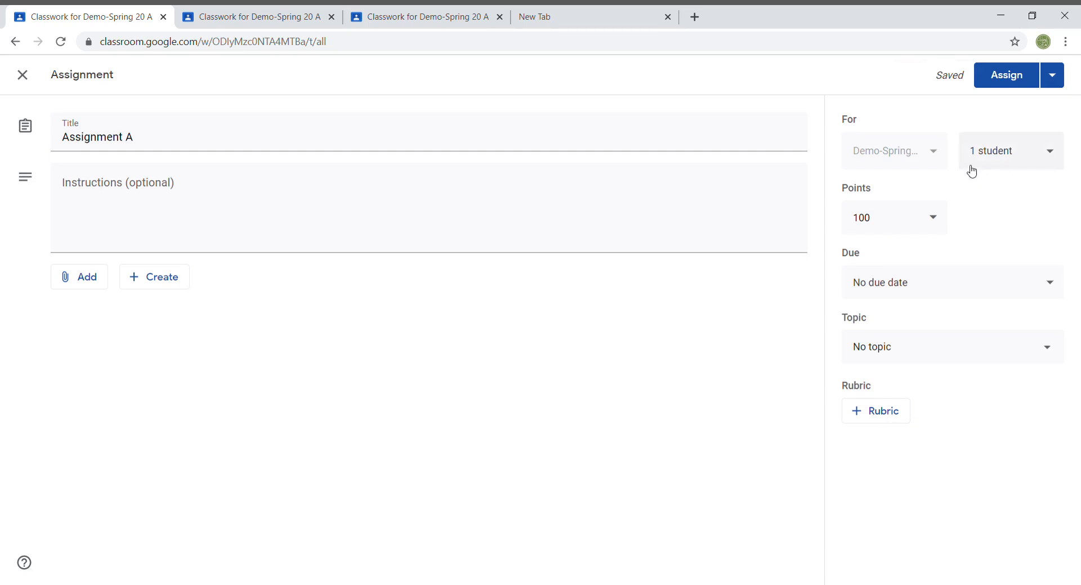
# Step: Set Assignment A to 10 points under the topic Group A and assign it
pyautogui.click(908, 230)
pyautogui.press('BackSpace')
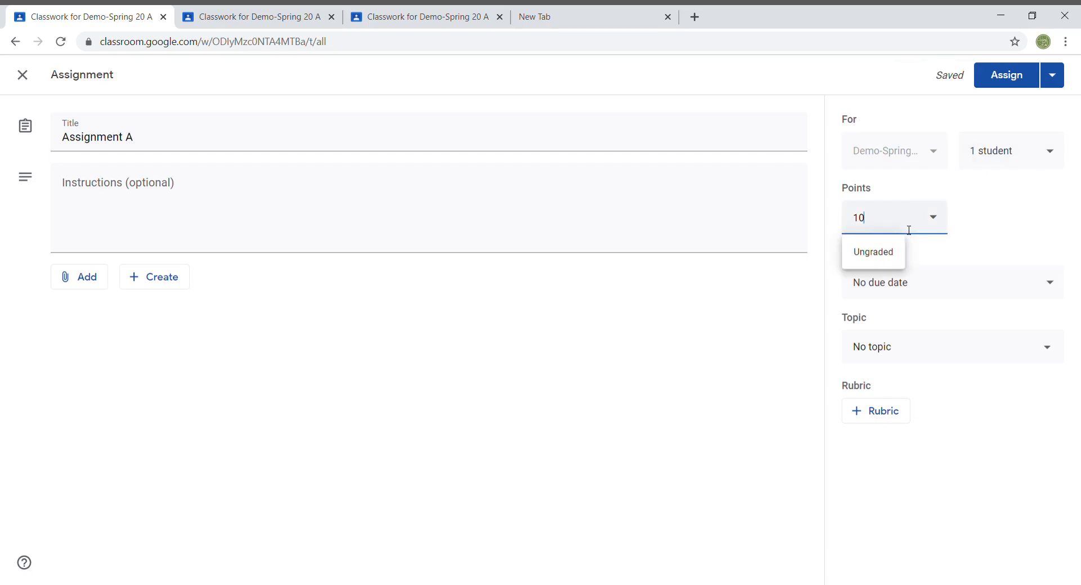
pyautogui.click(981, 234)
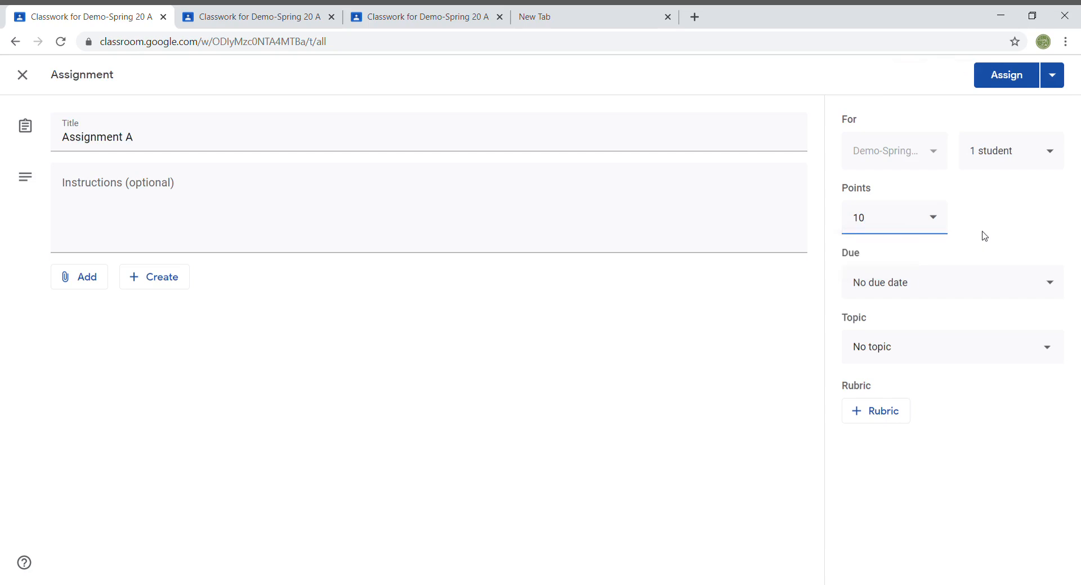
pyautogui.click(1044, 351)
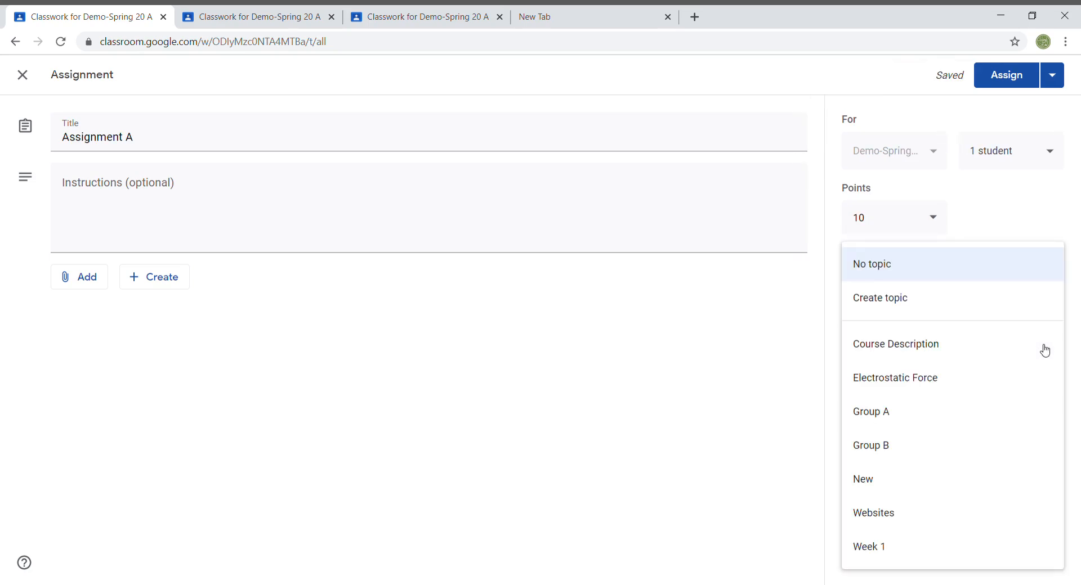
pyautogui.click(927, 416)
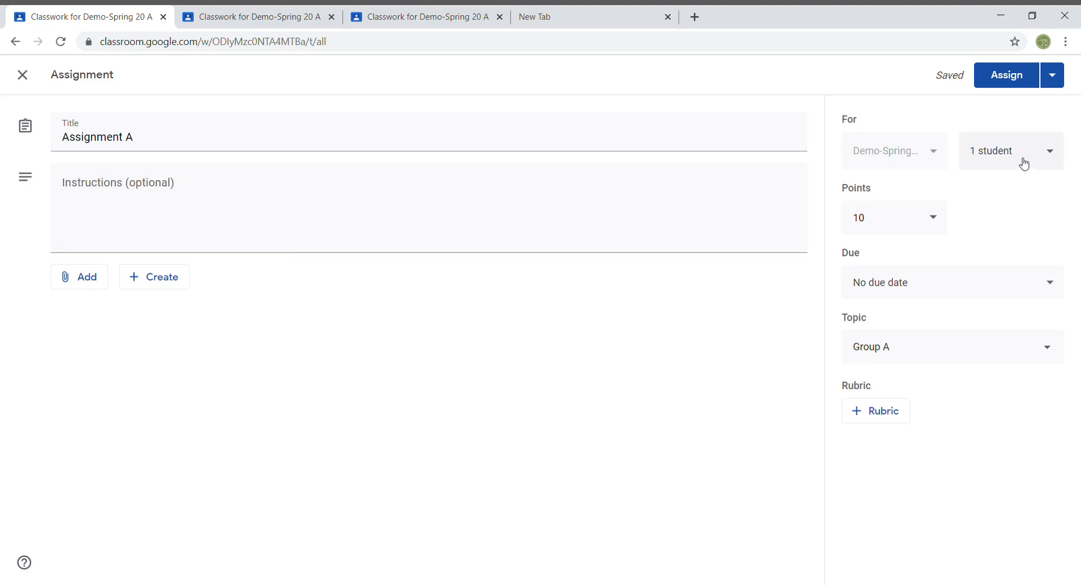
pyautogui.click(1013, 75)
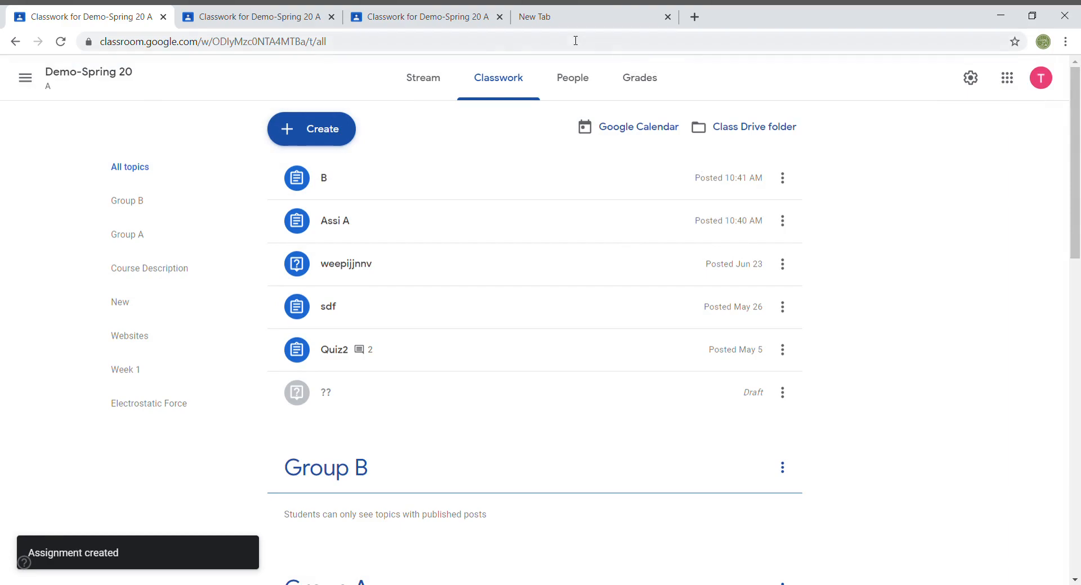
# Step: Start another new assignment and title it "Assignment B"
pyautogui.click(332, 130)
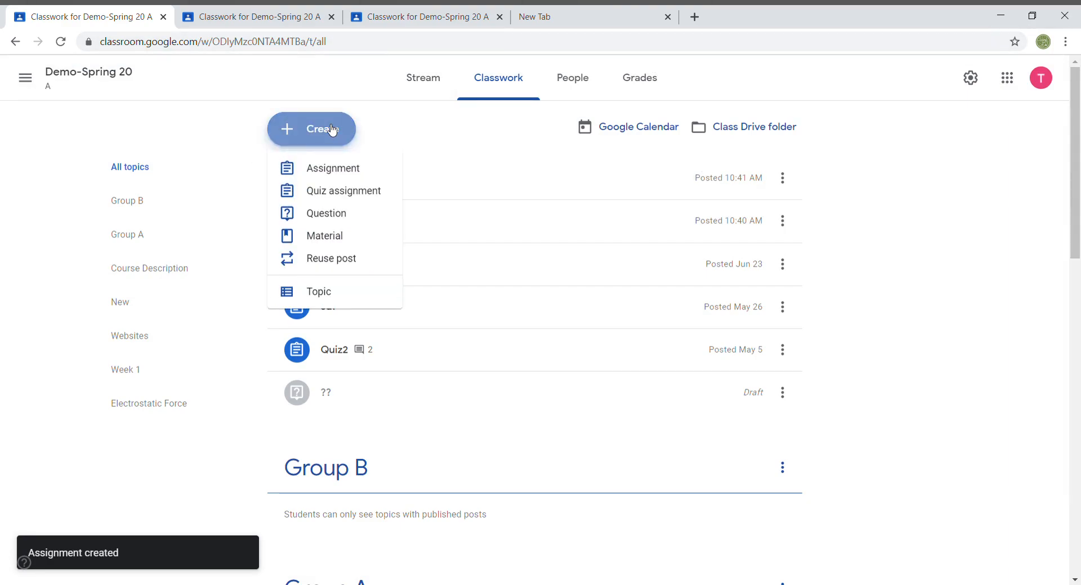
pyautogui.click(343, 171)
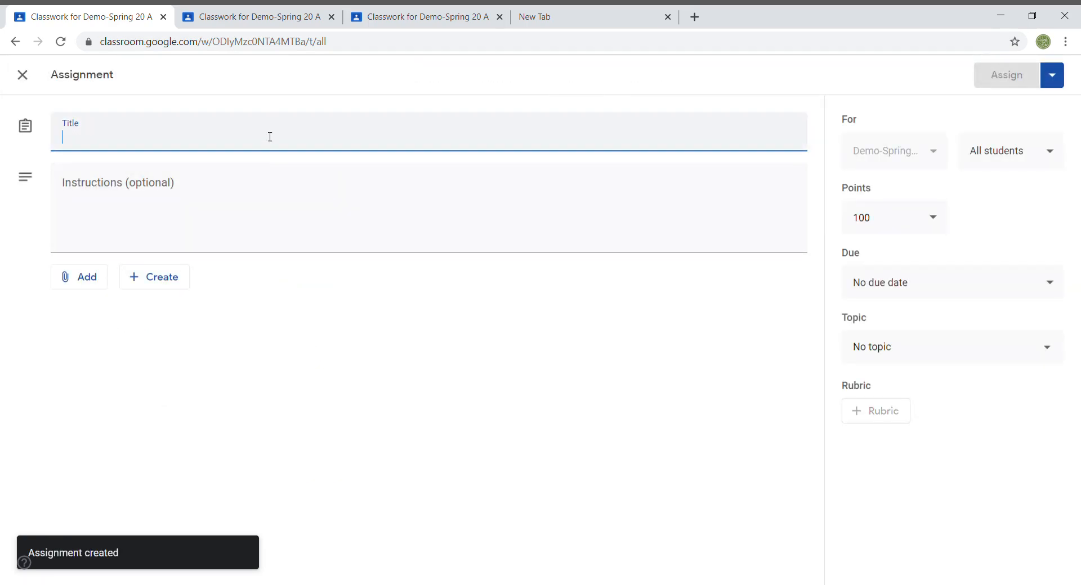
pyautogui.write('Assi')
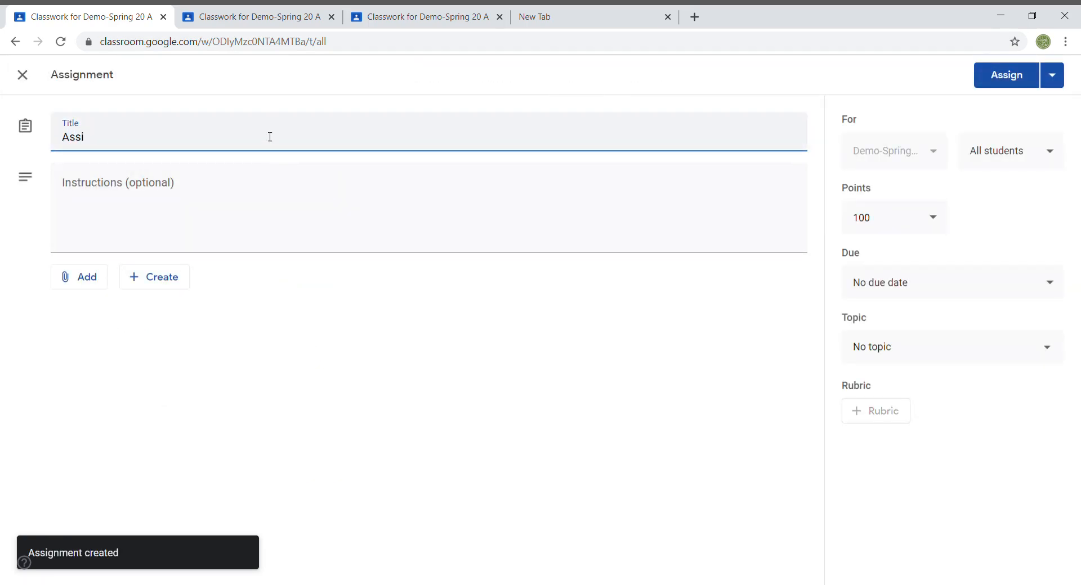
pyautogui.write('gnment ')
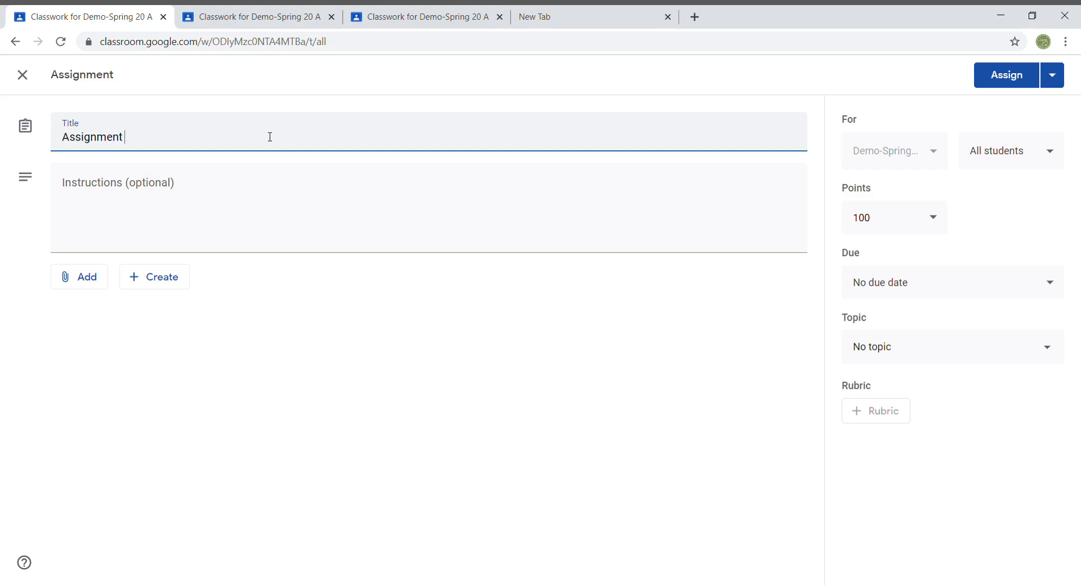
pyautogui.write('B')
# Step: Limit Assignment B's recipients to one student from far down the student list and set its topic to Group B
pyautogui.click(1001, 160)
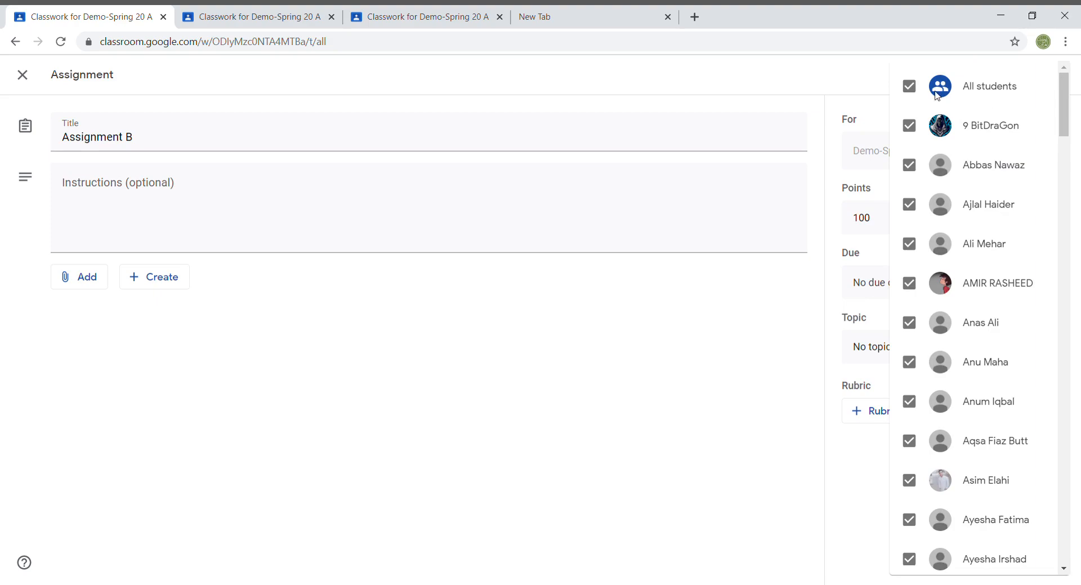
pyautogui.click(911, 87)
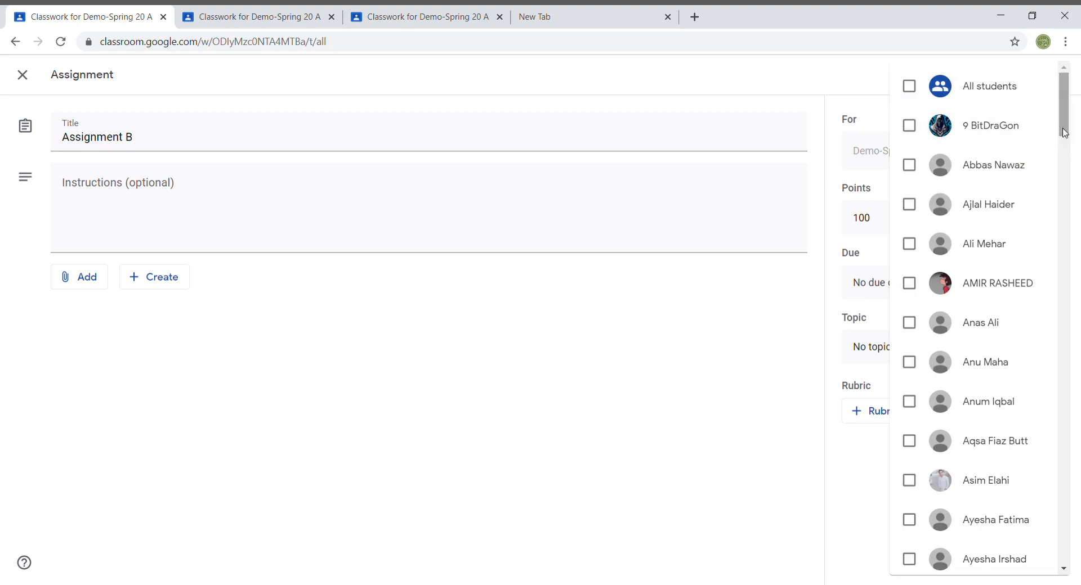
pyautogui.moveTo(1062, 133); pyautogui.dragTo(1050, 478)
pyautogui.click(914, 382)
pyautogui.click(799, 443)
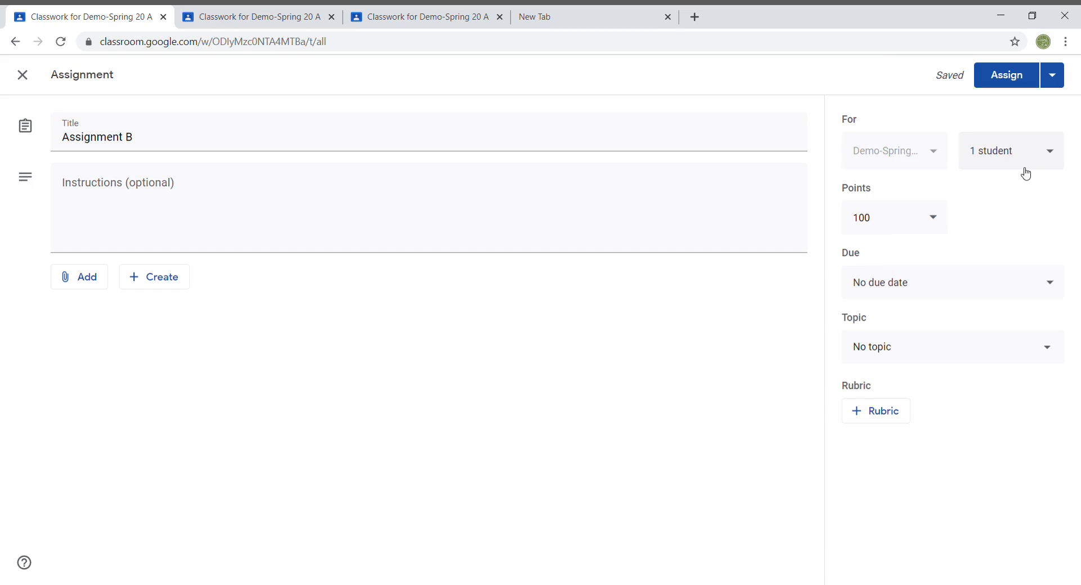
pyautogui.click(1054, 347)
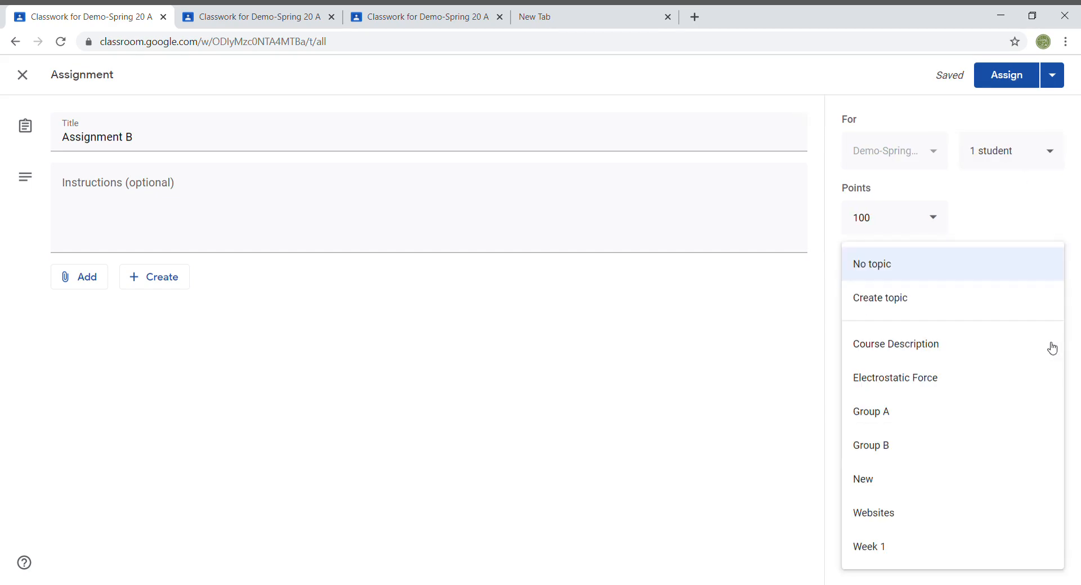
pyautogui.click(875, 453)
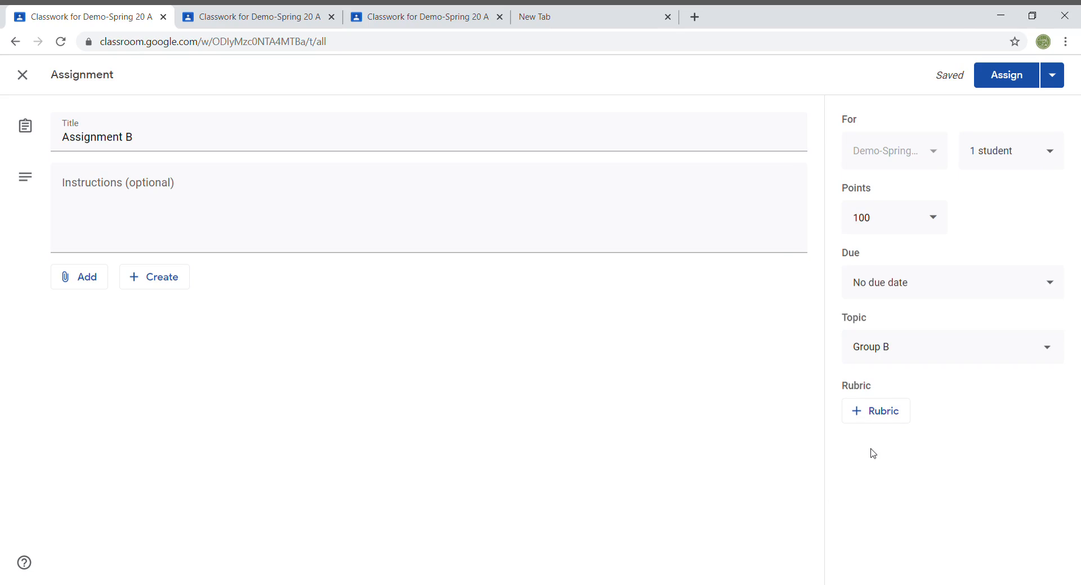
# Step: Remove the last zero from Assignment B's points and assign it to the selected student
pyautogui.click(888, 230)
pyautogui.press('BackSpace')
pyautogui.click(647, 325)
pyautogui.click(1016, 81)
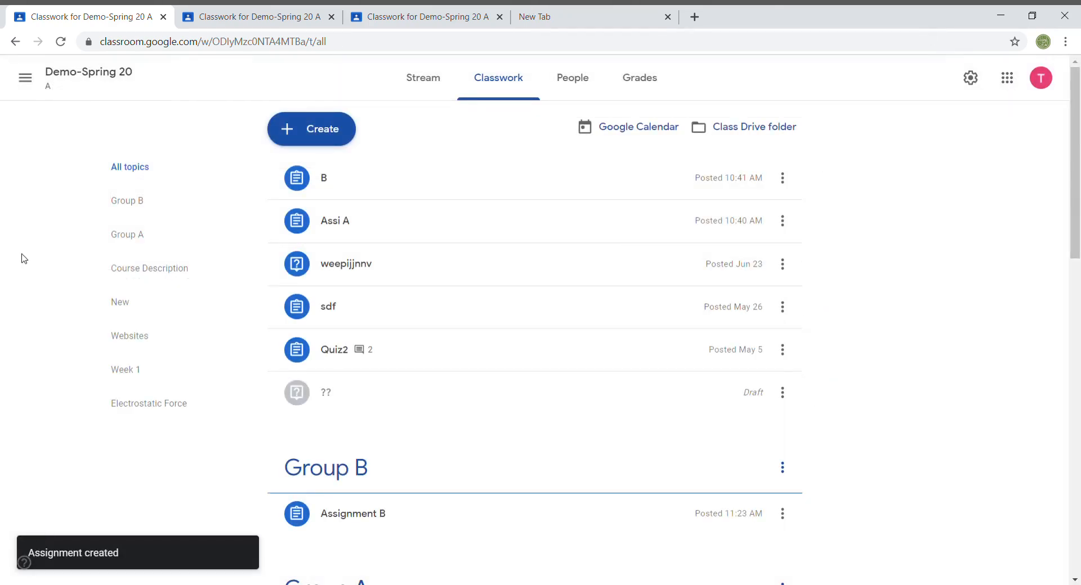
# Step: Check the assignments posted under the Group A and Group B topics from the teacher account, and return to all classwork
pyautogui.click(128, 238)
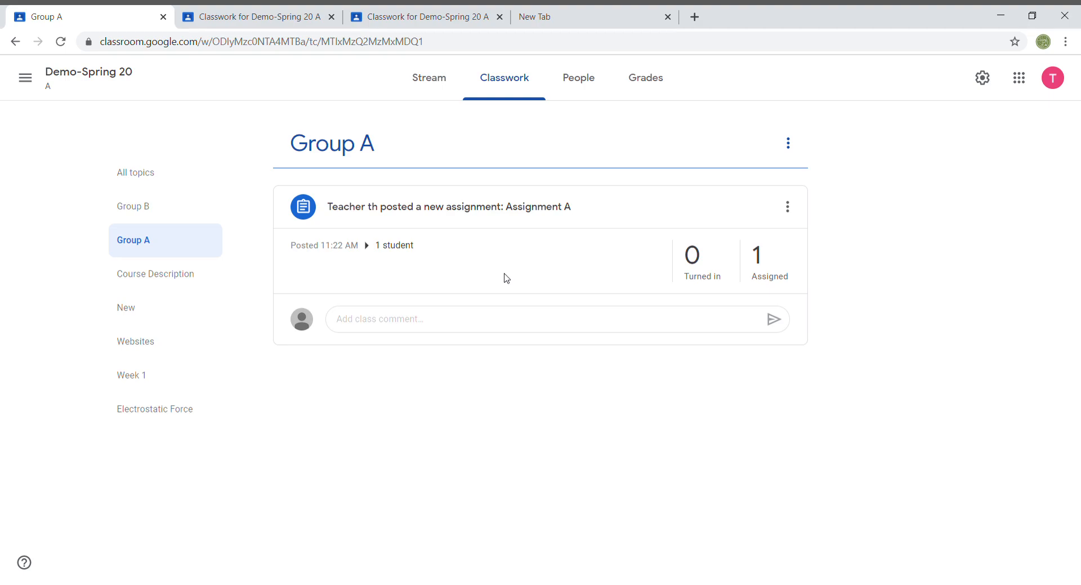
pyautogui.click(139, 205)
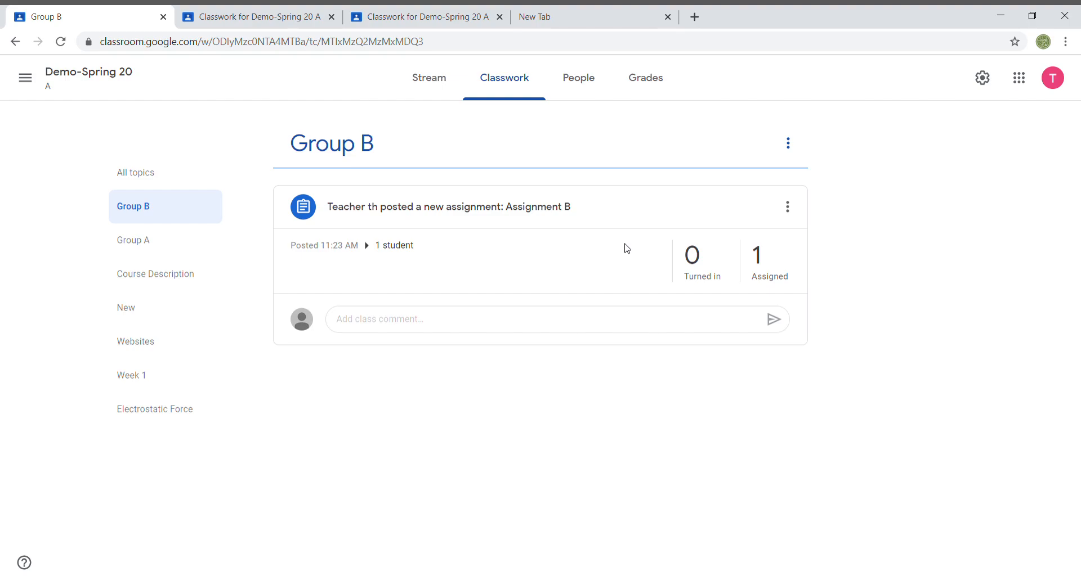
pyautogui.click(511, 97)
pyautogui.click(318, 138)
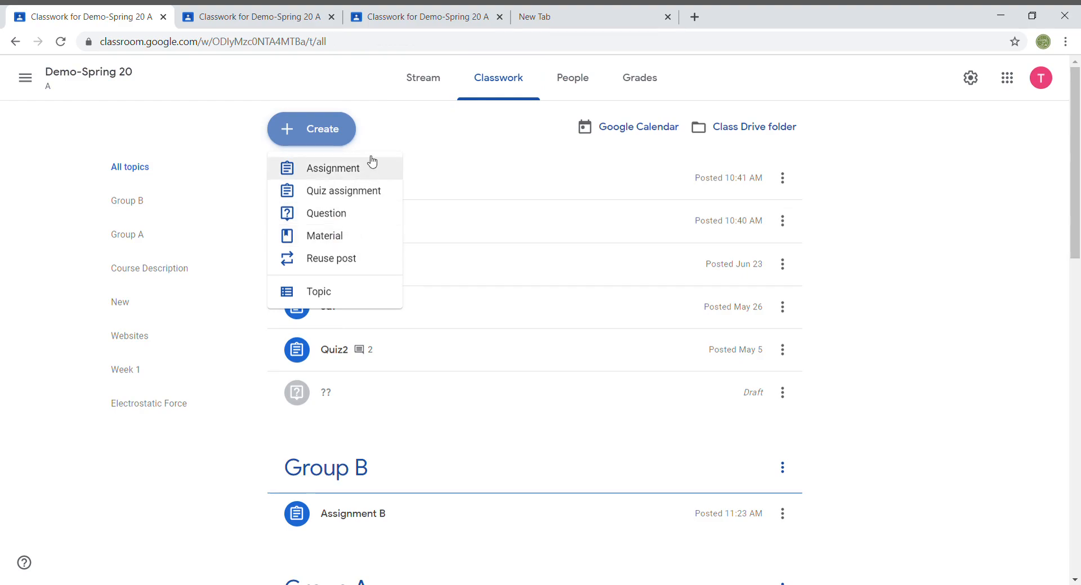
pyautogui.click(446, 142)
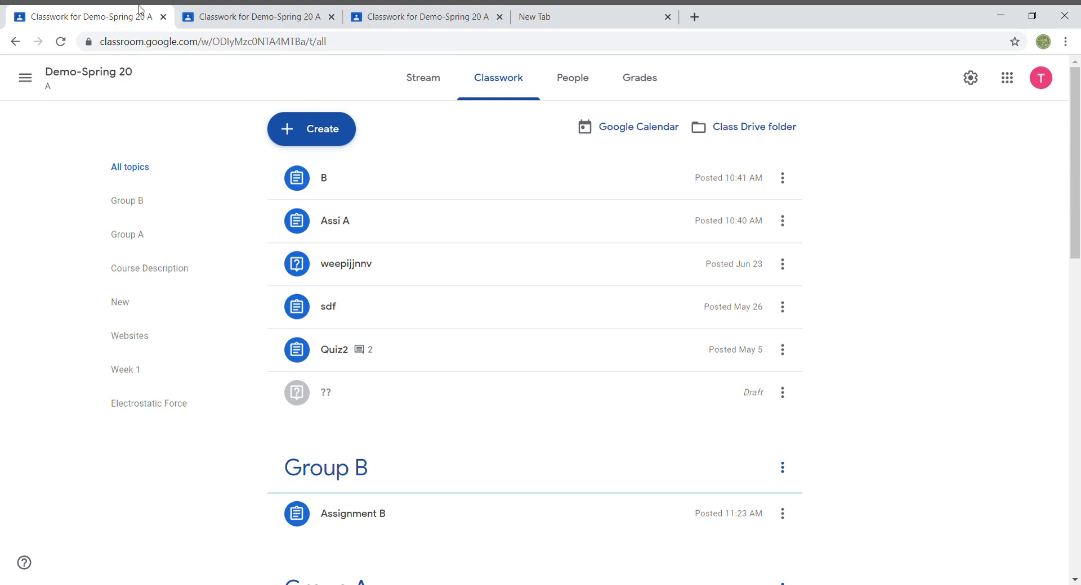
# Step: Switch to the first student account, reload and reopen the Demo-Spring 20 class, and view its Group B topic in the classwork
pyautogui.click(240, 19)
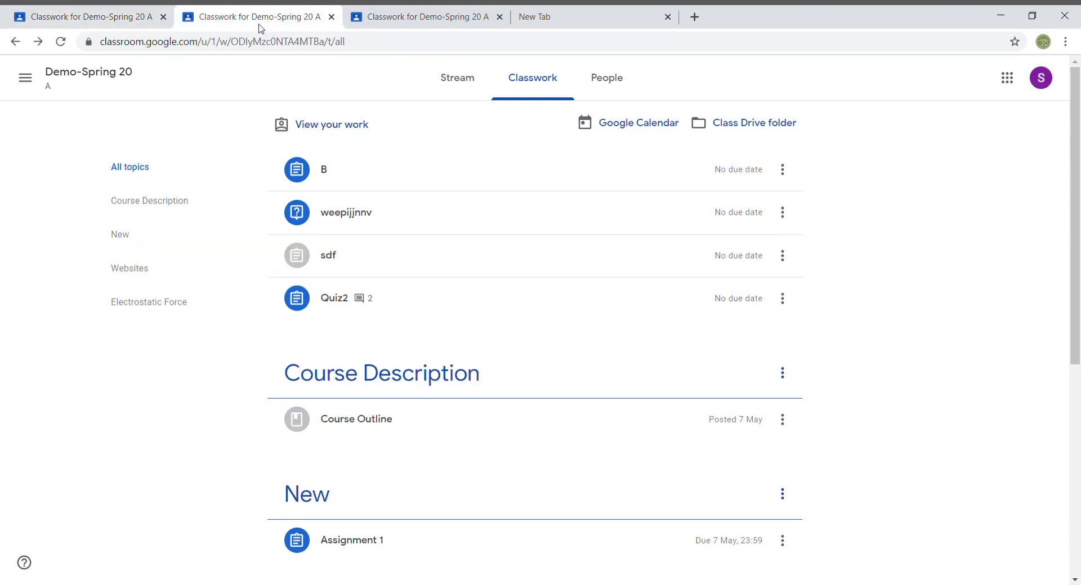
pyautogui.click(61, 43)
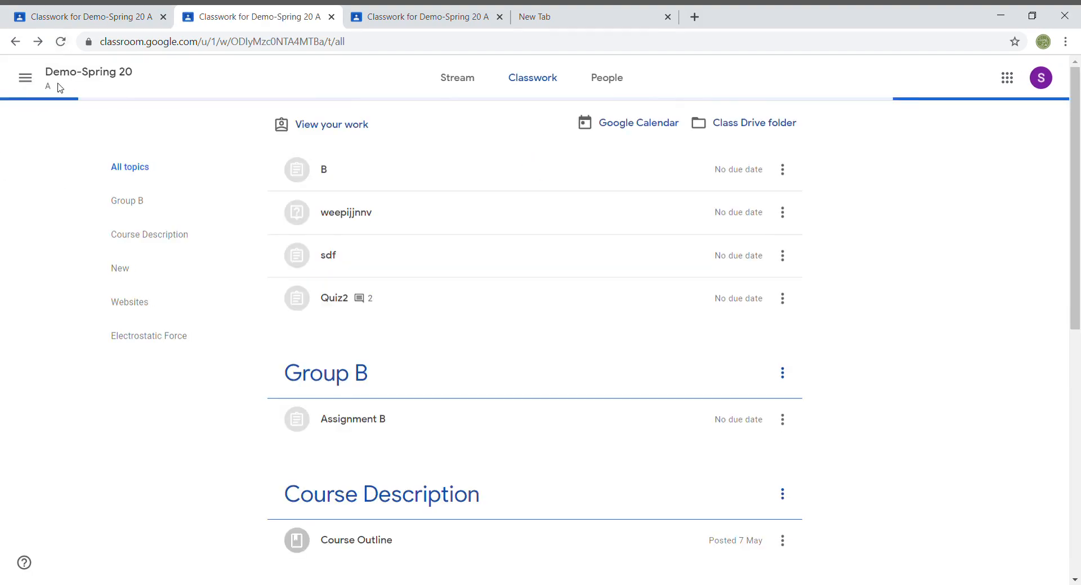
pyautogui.click(25, 79)
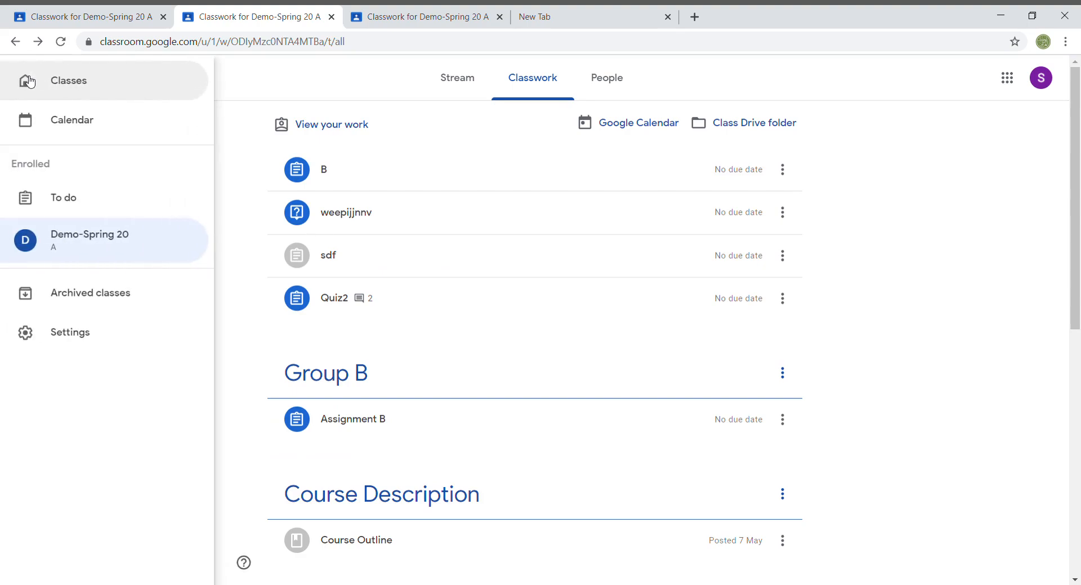
pyautogui.click(69, 83)
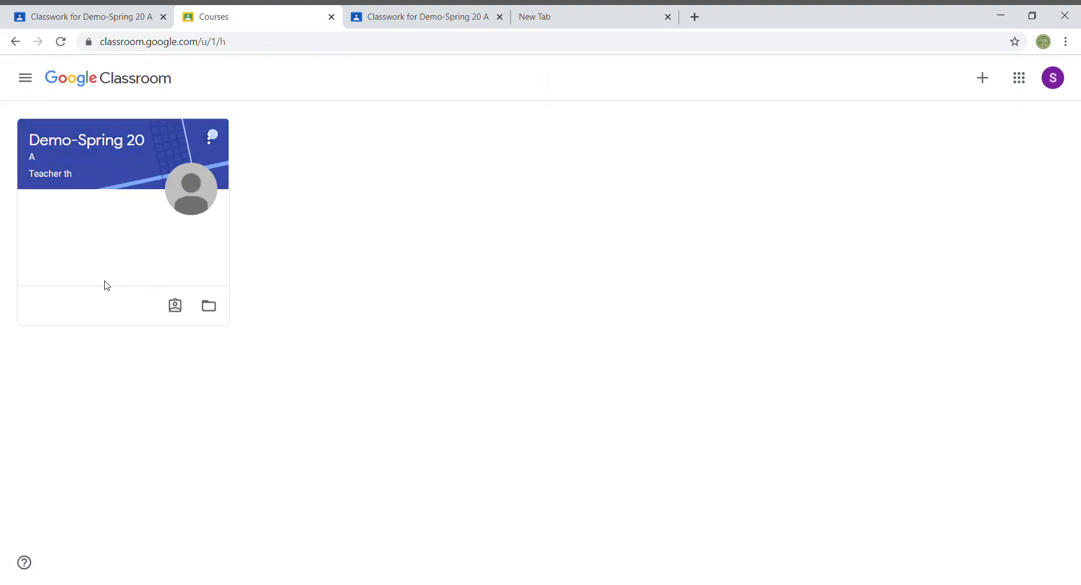
pyautogui.click(99, 157)
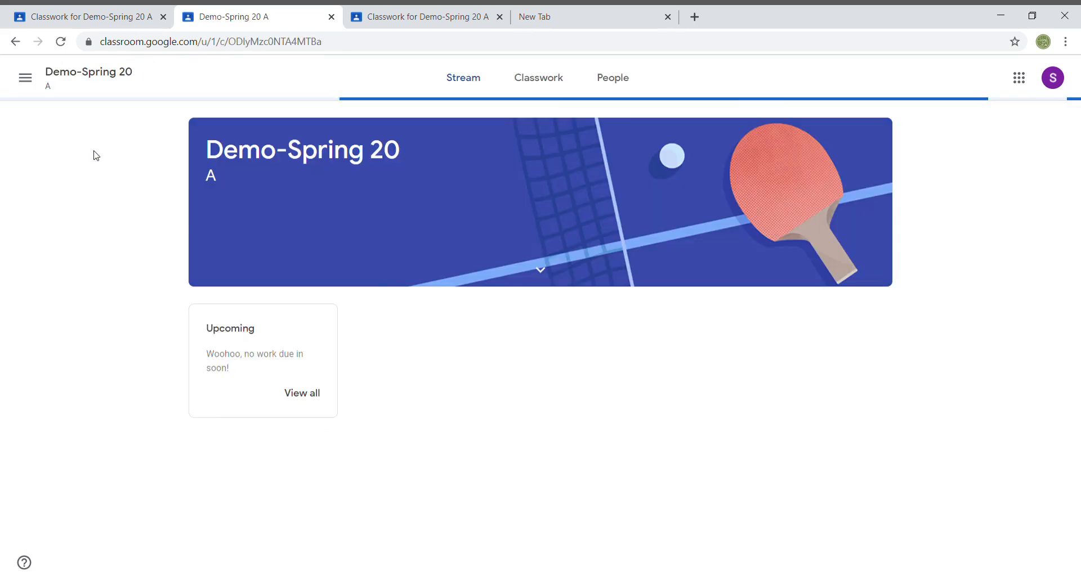
pyautogui.click(539, 82)
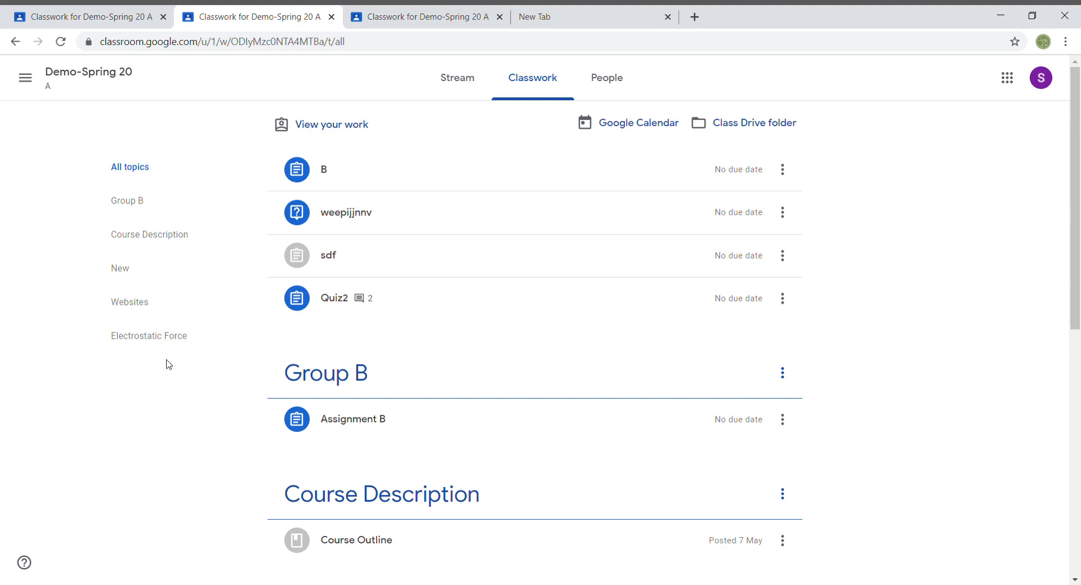
pyautogui.click(131, 216)
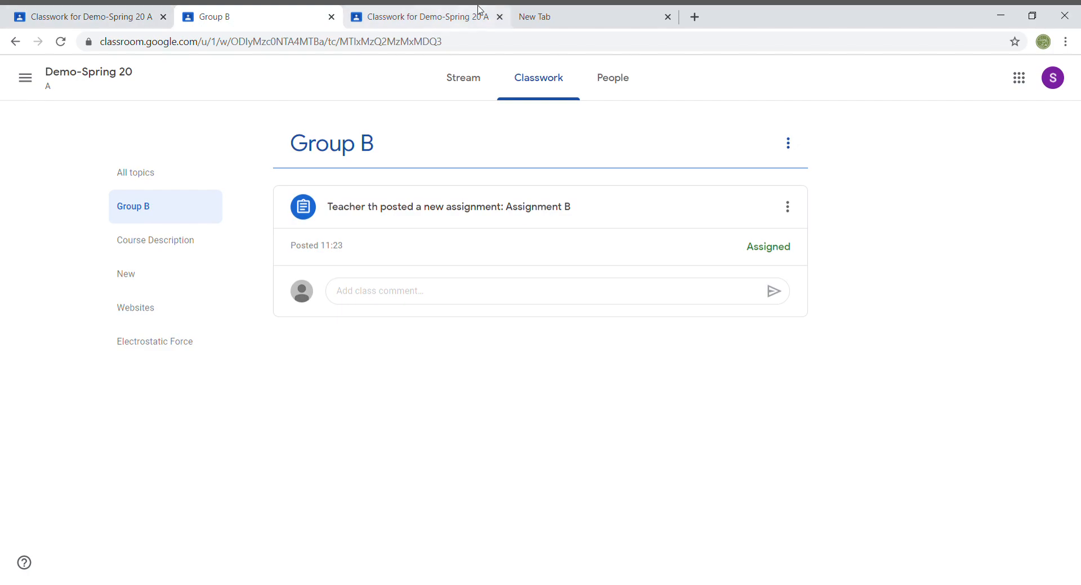
# Step: Check the Group A topic in the second student account's reloaded classwork, and return to the teacher account's Classwork page
pyautogui.click(467, 18)
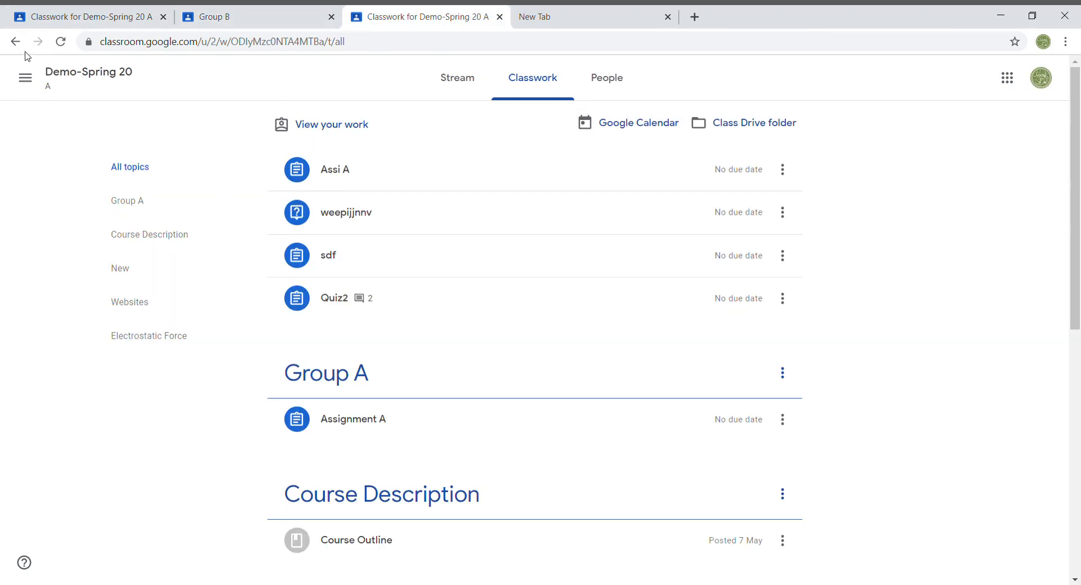
pyautogui.click(62, 43)
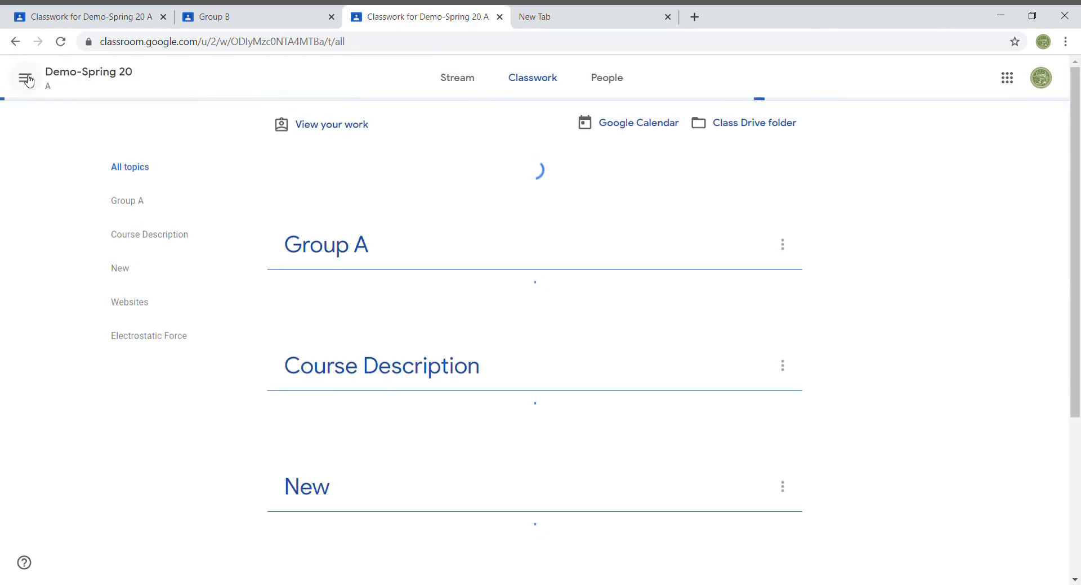
pyautogui.click(73, 75)
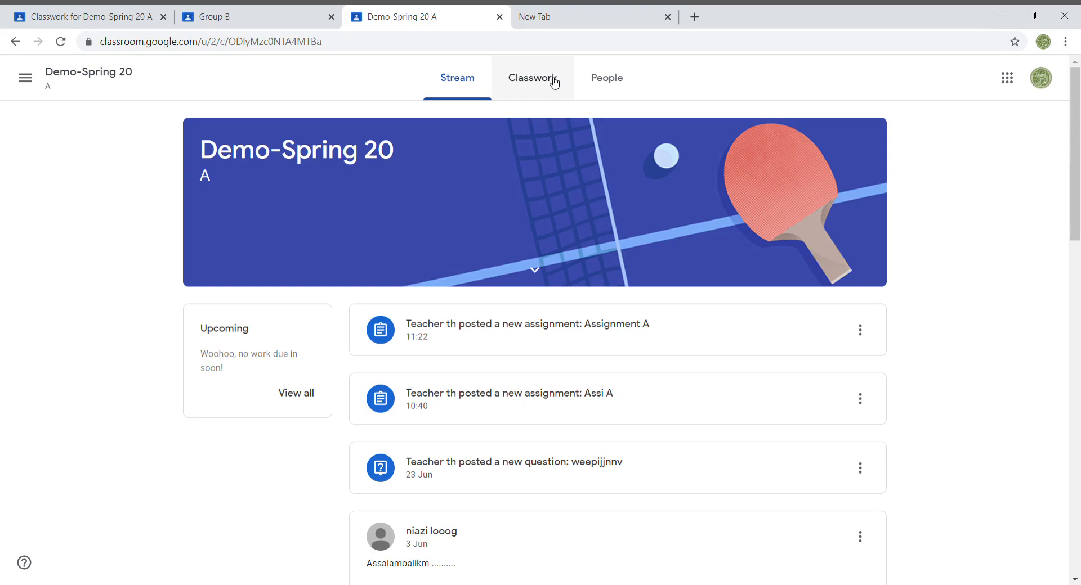
pyautogui.click(536, 79)
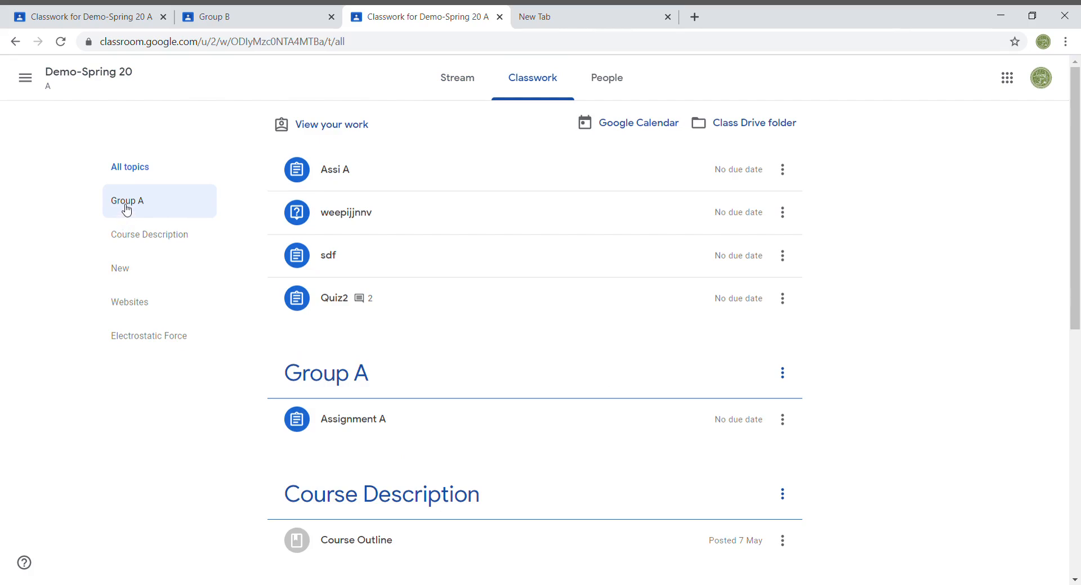
pyautogui.click(126, 208)
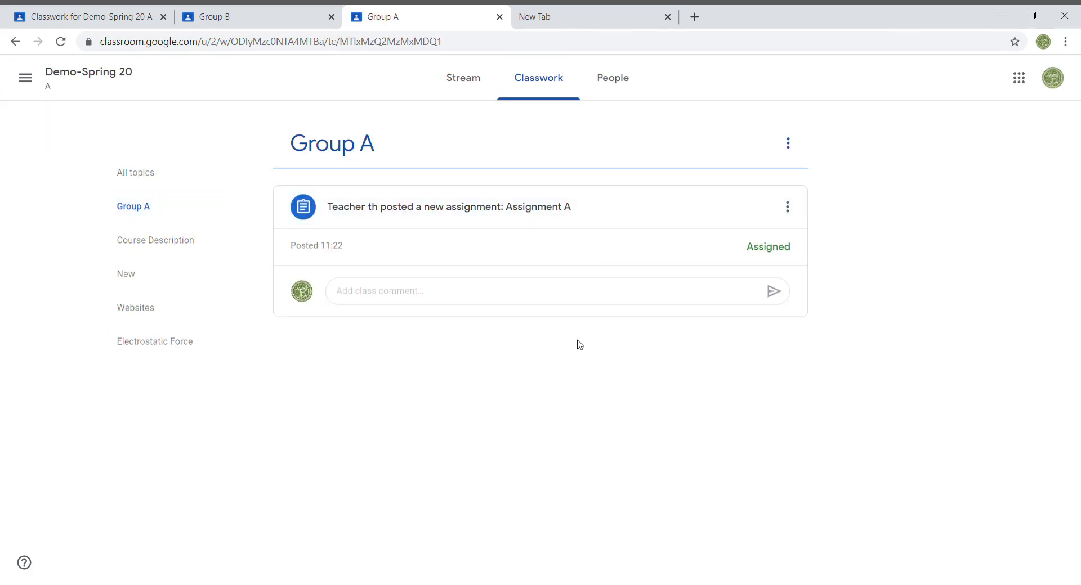
pyautogui.click(80, 21)
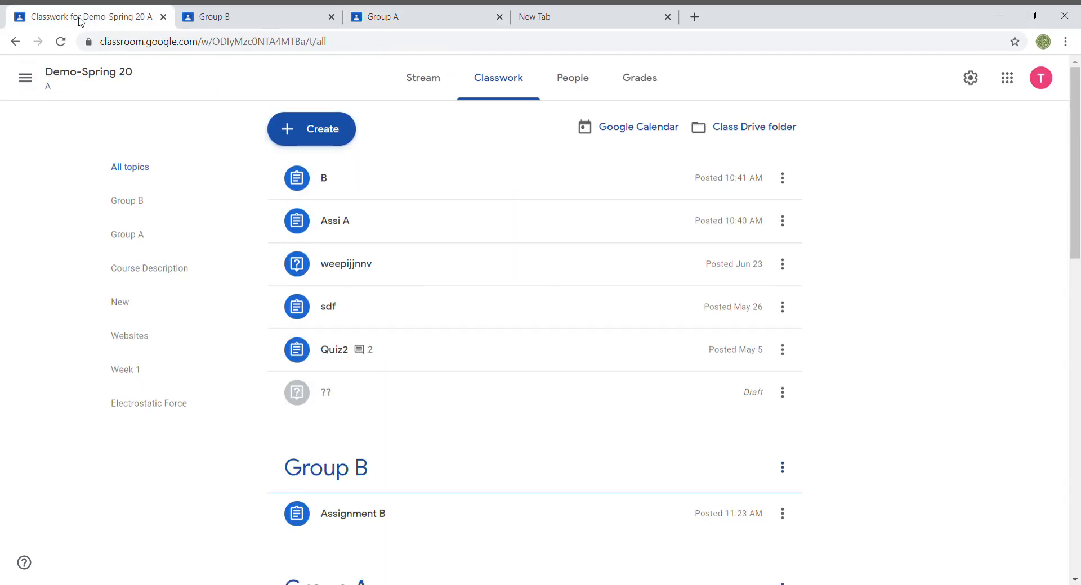